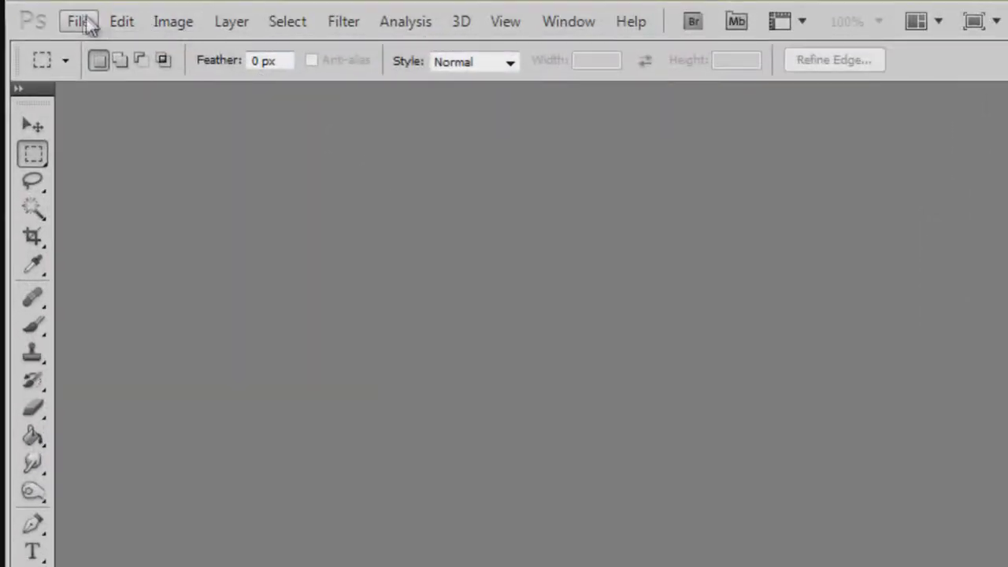
Create a new International Paper A6 document, 105 × 148 mm at 300 pixels/inch
{"action": "left_click", "coordinate": [83, 22]}
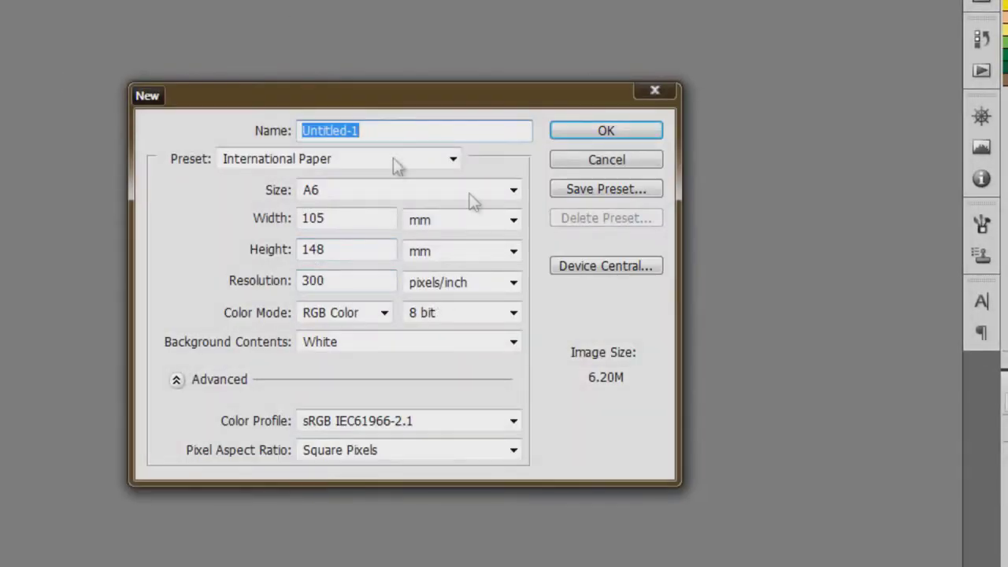
{"action": "left_click", "coordinate": [441, 190]}
{"action": "left_click", "coordinate": [372, 178]}
{"action": "left_click", "coordinate": [367, 159]}
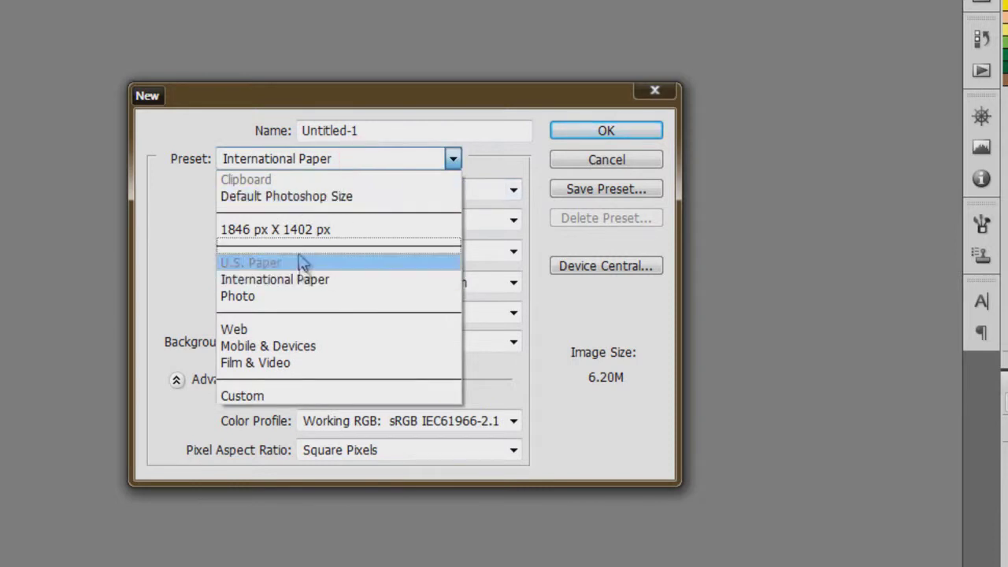
{"action": "left_click", "coordinate": [299, 278]}
{"action": "left_click", "coordinate": [367, 194]}
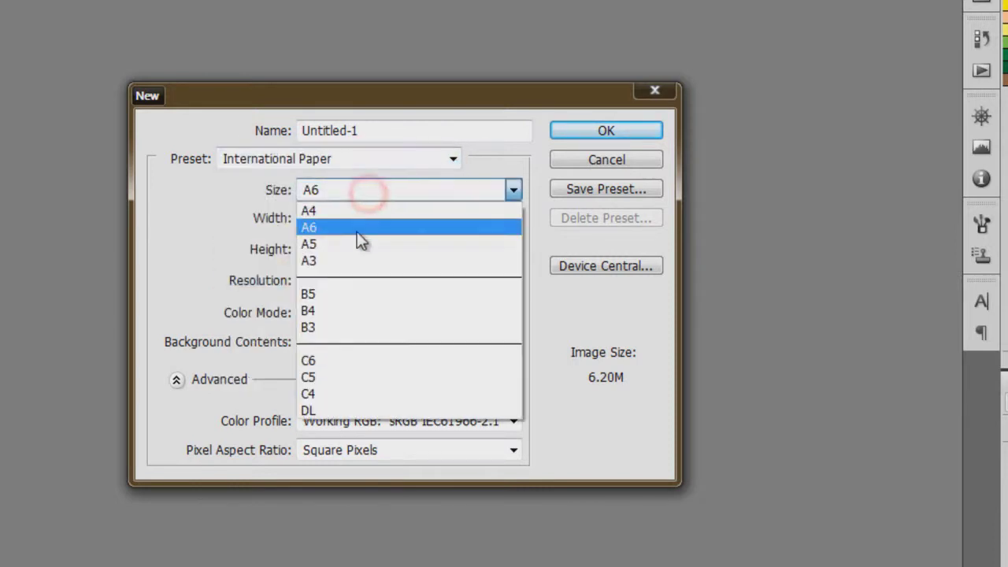
{"action": "left_click", "coordinate": [322, 228]}
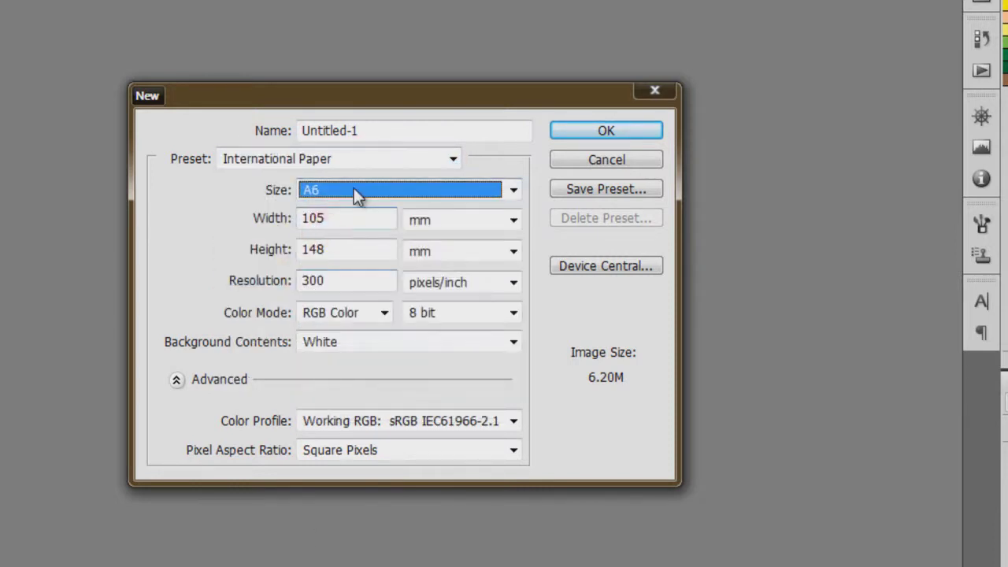
{"action": "left_click", "coordinate": [649, 131]}
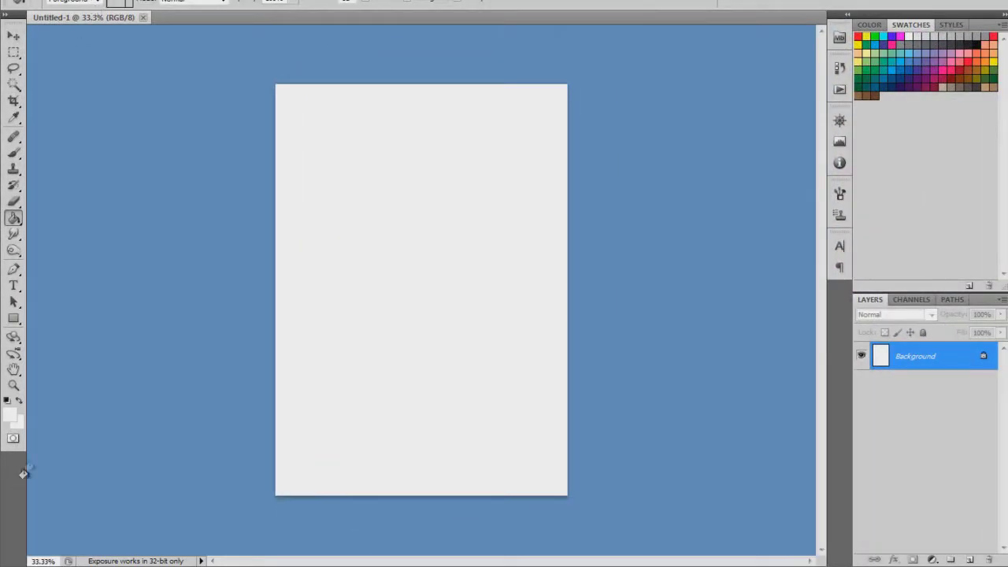
Set the foreground colour to near-black and paint-bucket fill the white A6 page with it
{"action": "left_click", "coordinate": [8, 420]}
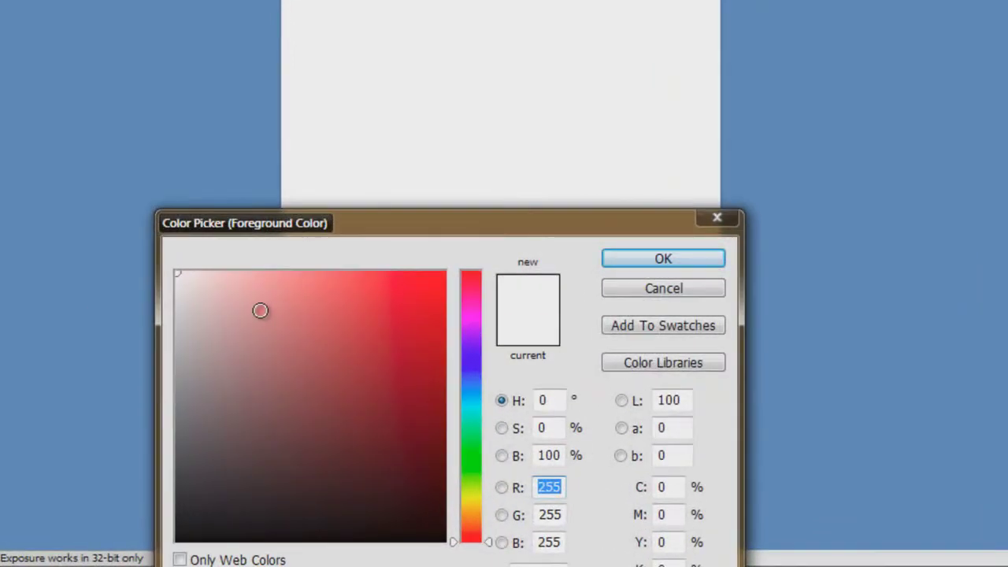
{"action": "mouse_move", "coordinate": [259, 308]}
{"action": "left_mouse_down"}
{"action": "mouse_move", "coordinate": [275, 315]}
{"action": "mouse_move", "coordinate": [269, 536]}
{"action": "mouse_move", "coordinate": [316, 254]}
{"action": "mouse_move", "coordinate": [245, 365]}
{"action": "mouse_move", "coordinate": [237, 401]}
{"action": "mouse_move", "coordinate": [337, 379]}
{"action": "mouse_move", "coordinate": [418, 509]}
{"action": "mouse_move", "coordinate": [311, 288]}
{"action": "mouse_move", "coordinate": [234, 284]}
{"action": "mouse_move", "coordinate": [429, 370]}
{"action": "mouse_move", "coordinate": [435, 485]}
{"action": "mouse_move", "coordinate": [455, 545]}
{"action": "mouse_move", "coordinate": [443, 542]}
{"action": "left_mouse_up"}
{"action": "left_click", "coordinate": [664, 259]}
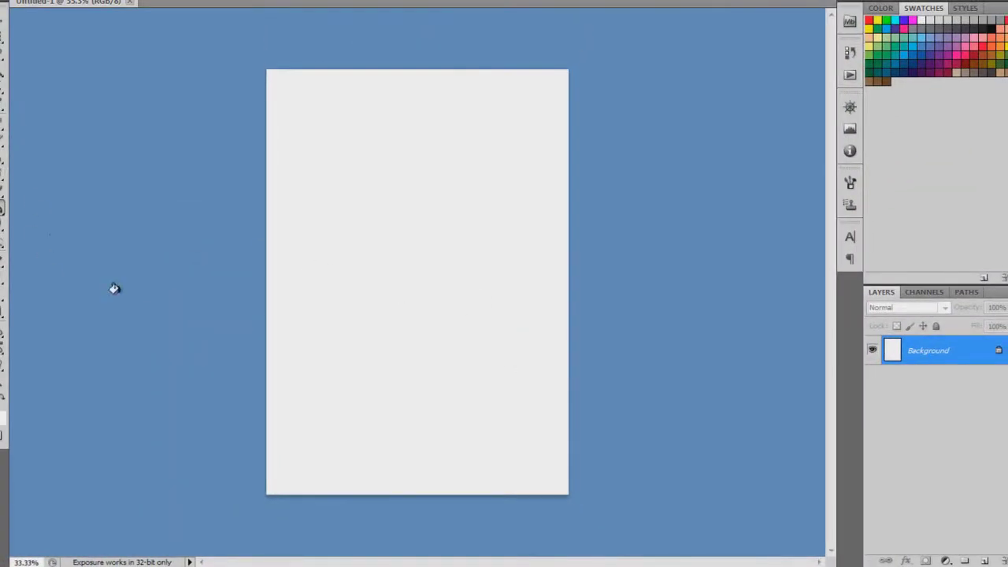
{"action": "left_click", "coordinate": [370, 267]}
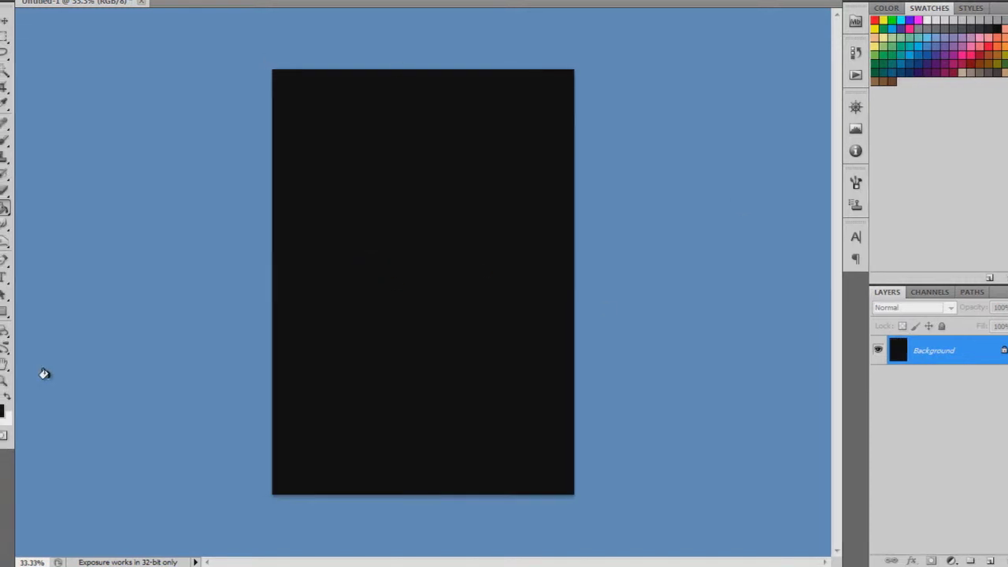
Set the Type tool to Century Gothic Regular, 48 pt, with white text colour
{"action": "left_click", "coordinate": [17, 277]}
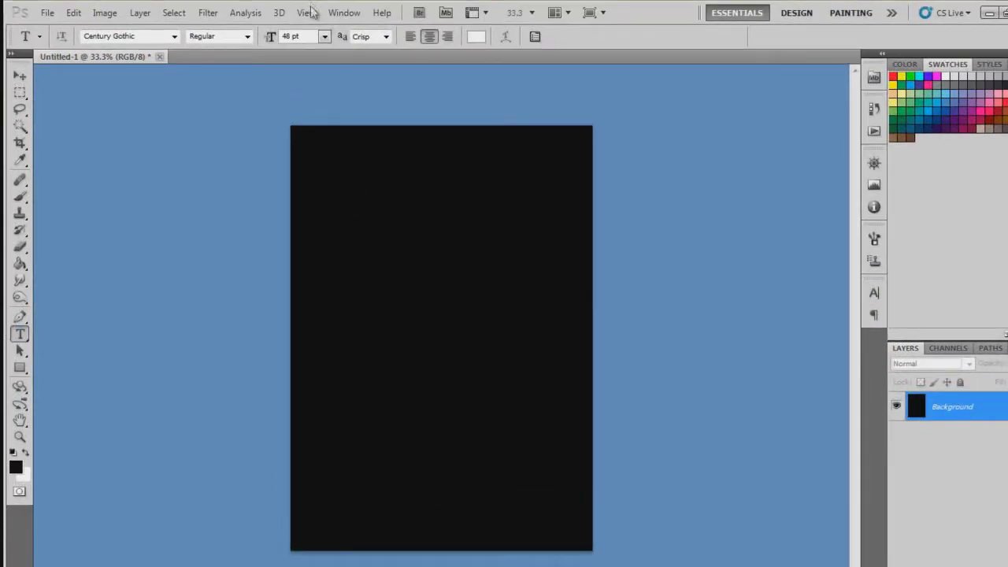
{"action": "left_click", "coordinate": [324, 37]}
{"action": "left_click", "coordinate": [324, 36]}
{"action": "left_click", "coordinate": [479, 41]}
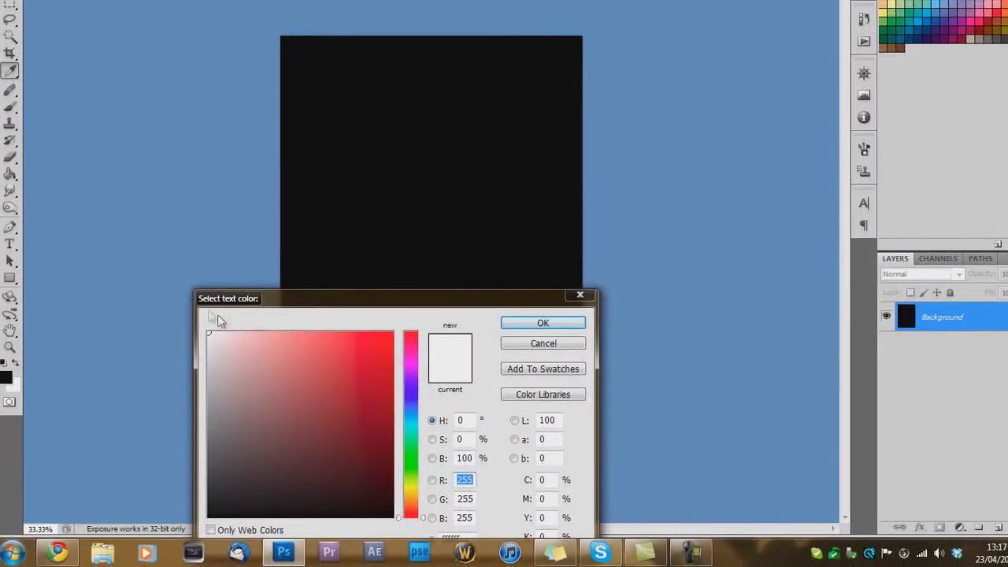
{"action": "left_click", "coordinate": [218, 336]}
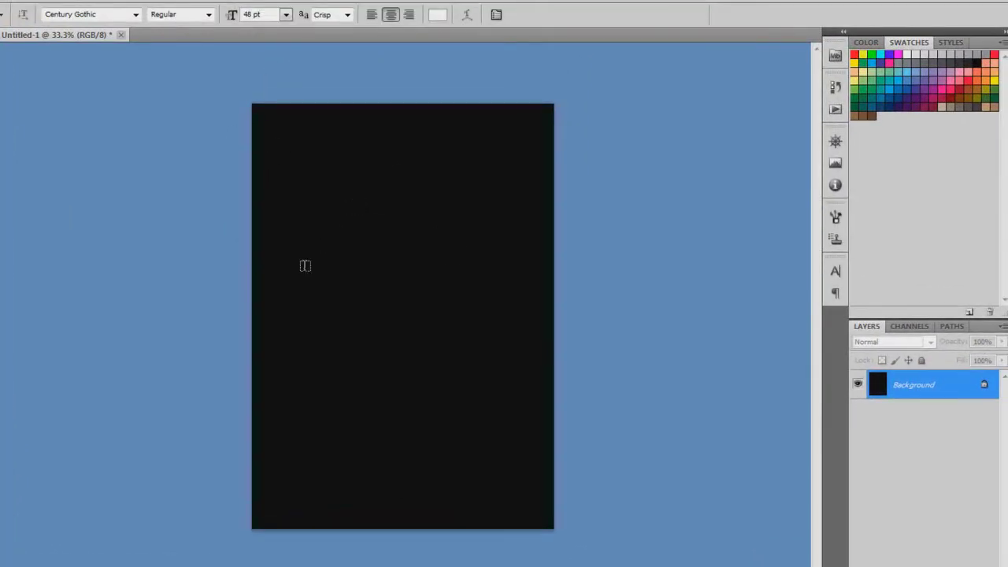
Type 'Hello' on the page, commit it, and move it to the page centre
{"action": "left_click", "coordinate": [297, 287]}
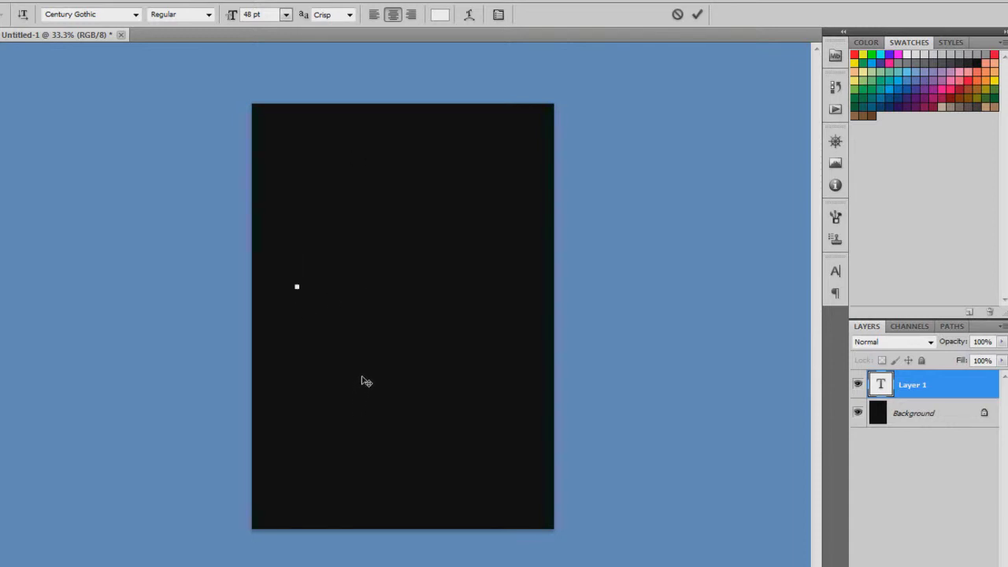
{"action": "type", "text": "Hello"}
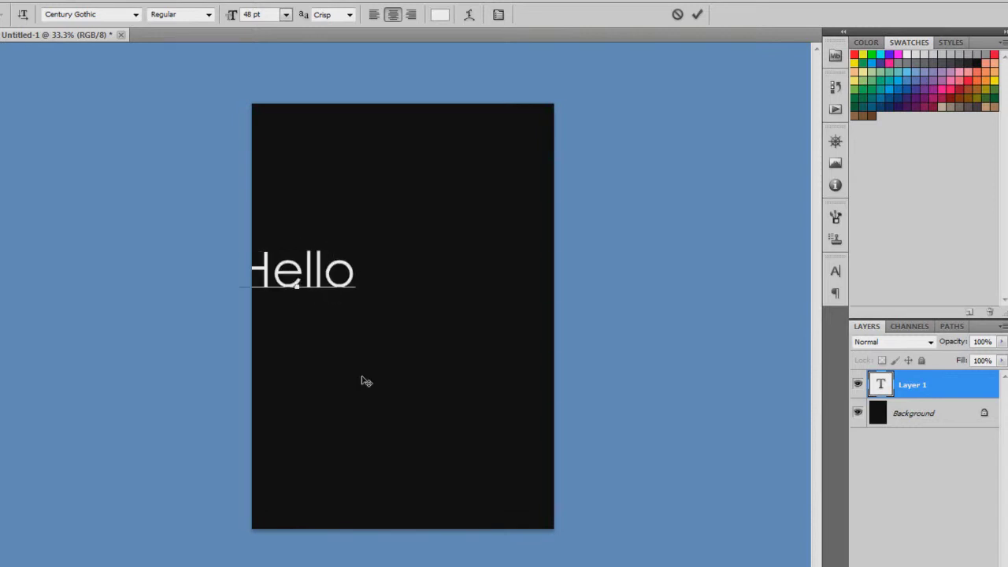
{"action": "key", "text": "ctrl+Return"}
{"action": "key", "text": "v"}
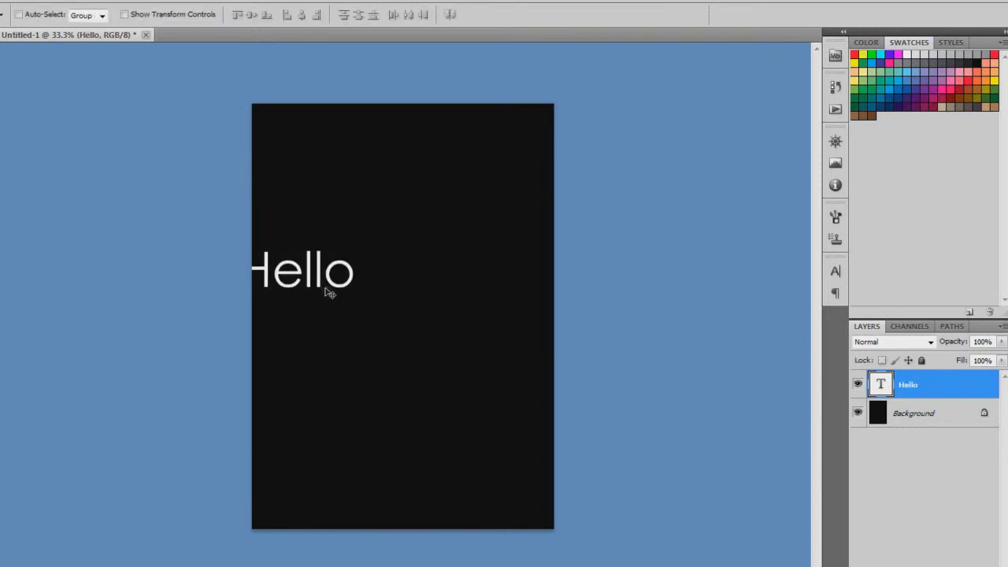
{"action": "left_click_drag", "start_coordinate": [322, 281], "coordinate": [420, 328]}
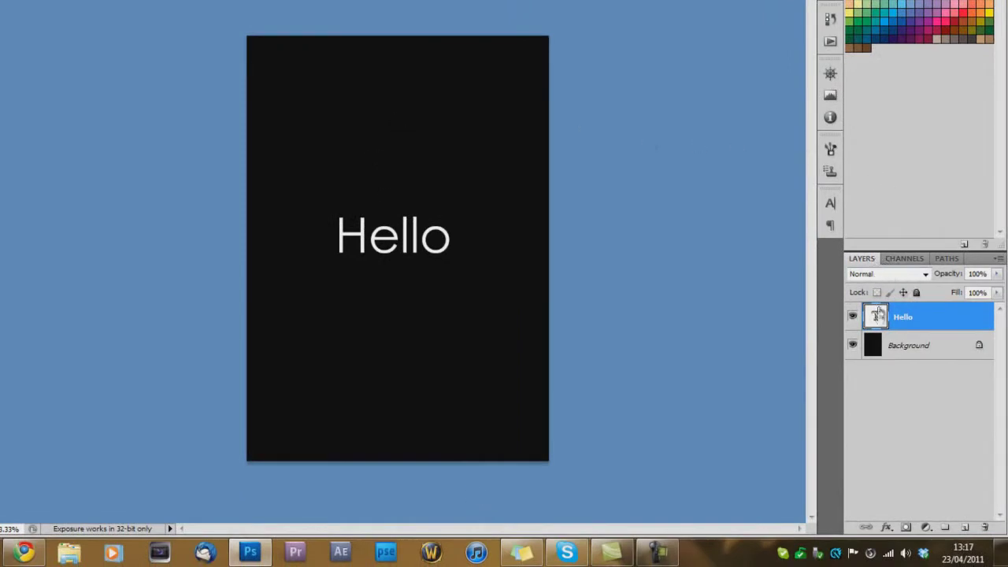
Open Blending Options for the Hello layer from the fx menu and reposition the dialog
{"action": "left_click", "coordinate": [910, 344]}
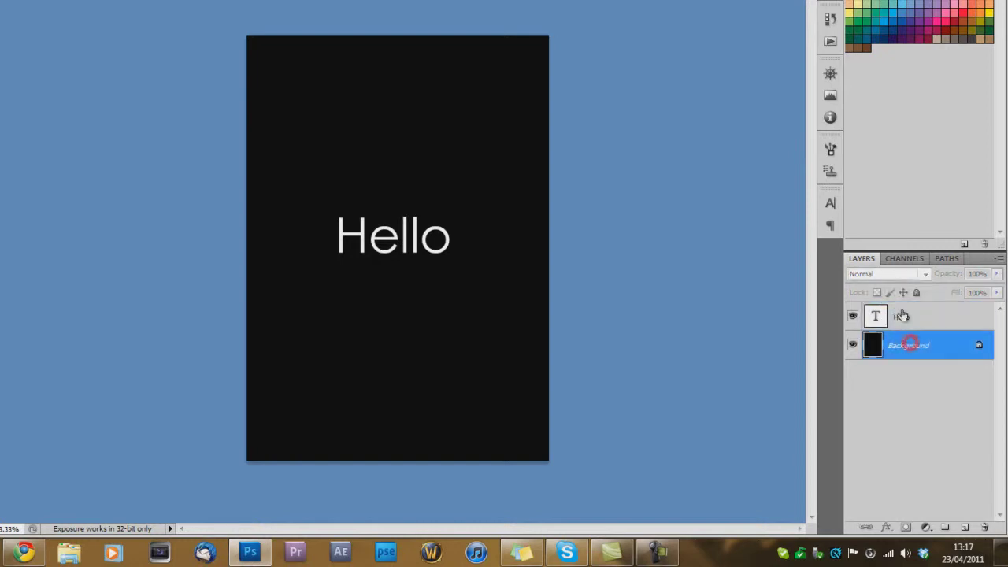
{"action": "left_click", "coordinate": [903, 316]}
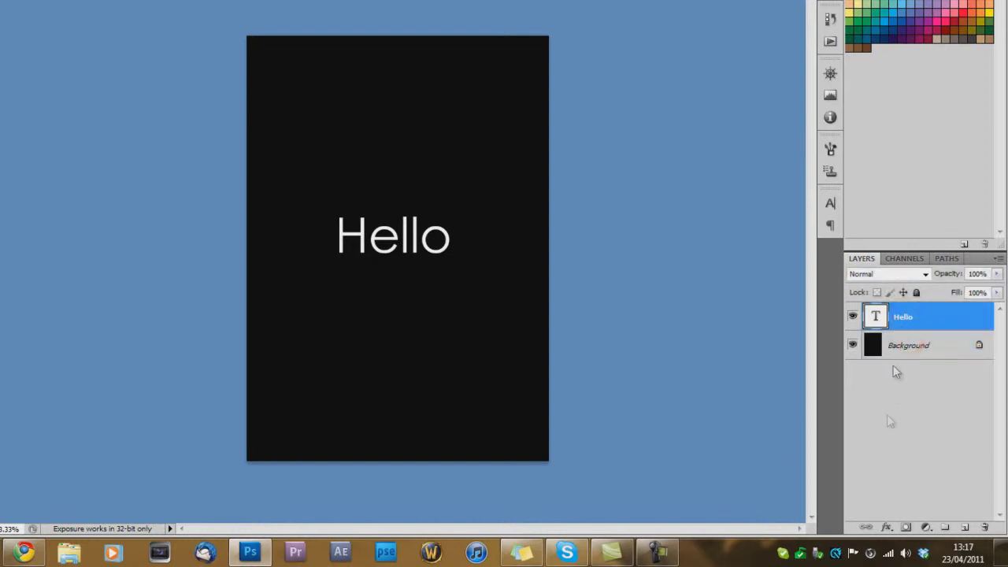
{"action": "left_click", "coordinate": [886, 528]}
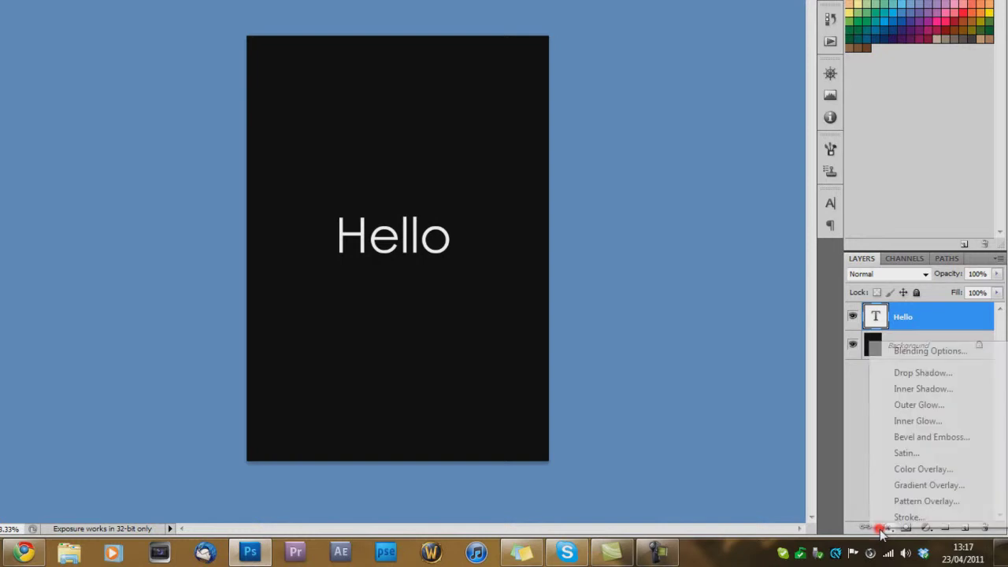
{"action": "left_click", "coordinate": [928, 355]}
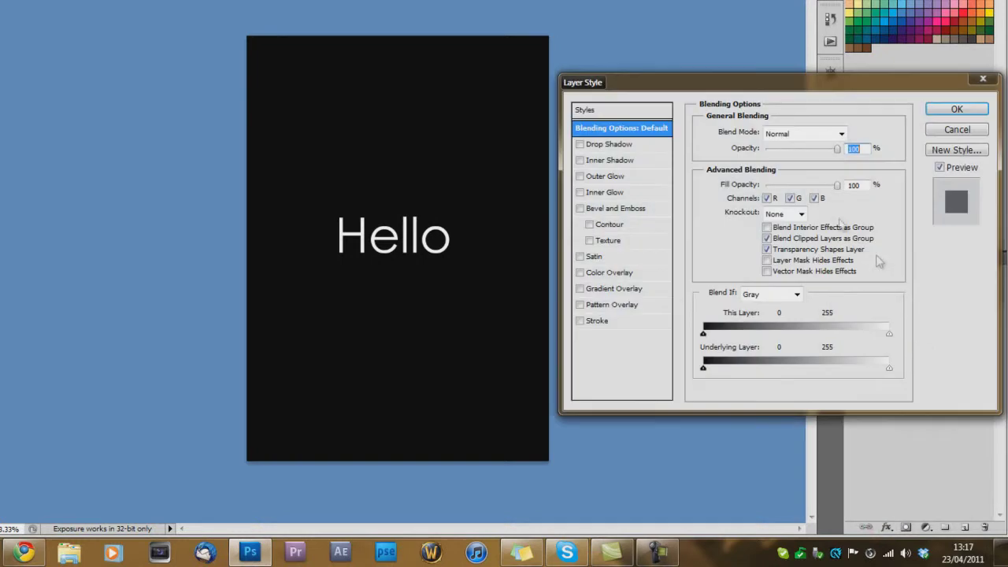
{"action": "left_click_drag", "start_coordinate": [784, 85], "coordinate": [769, 34]}
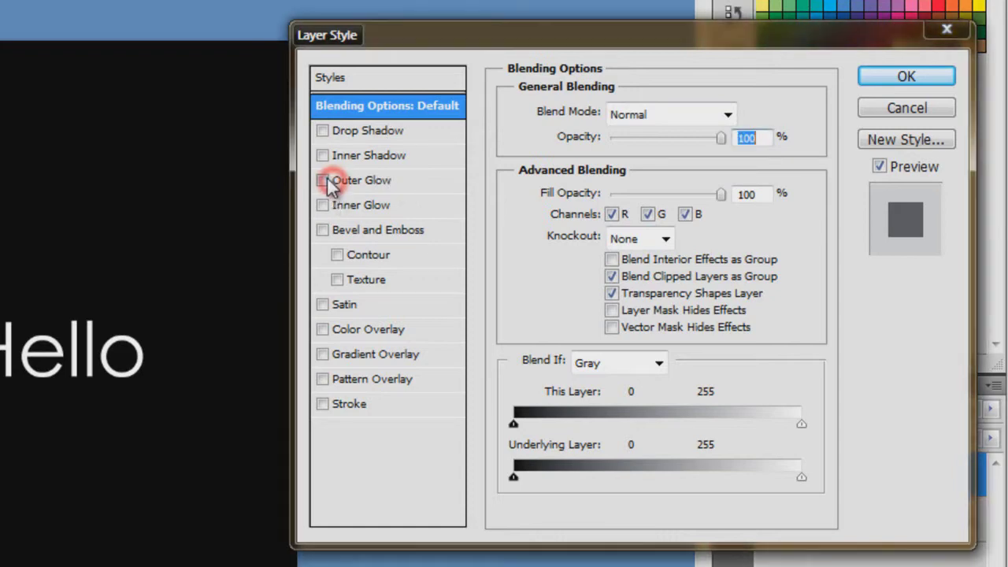
Enable Outer Glow on Hello and set its colour to pure red (H 0, S 100, B 100)
{"action": "left_click", "coordinate": [383, 183]}
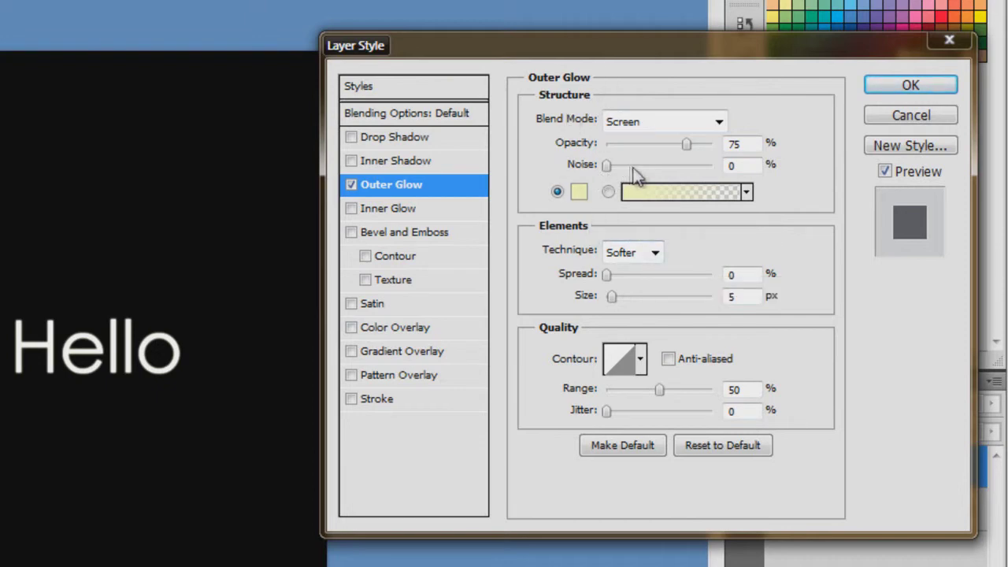
{"action": "left_click", "coordinate": [579, 192]}
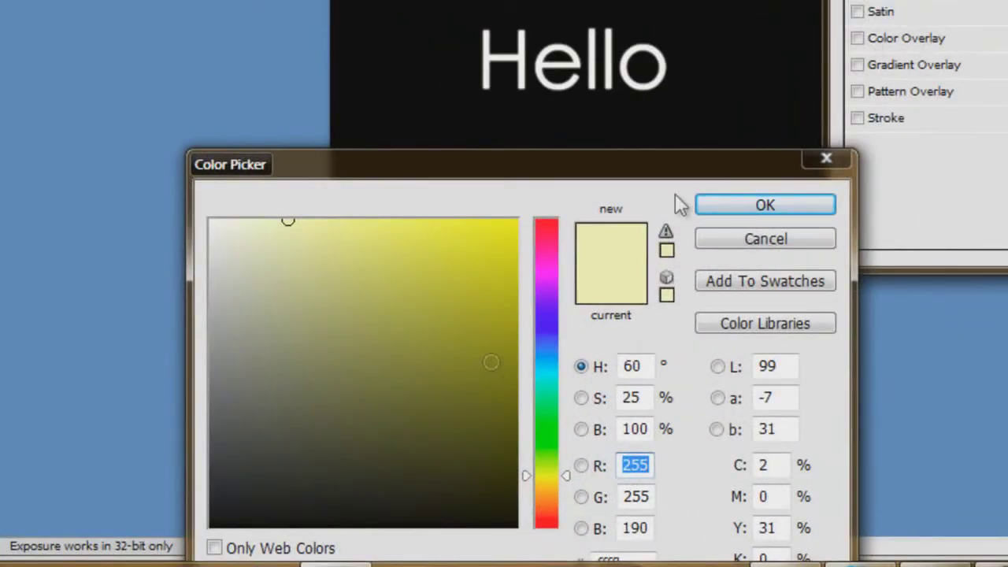
{"action": "left_click_drag", "start_coordinate": [535, 483], "coordinate": [557, 216]}
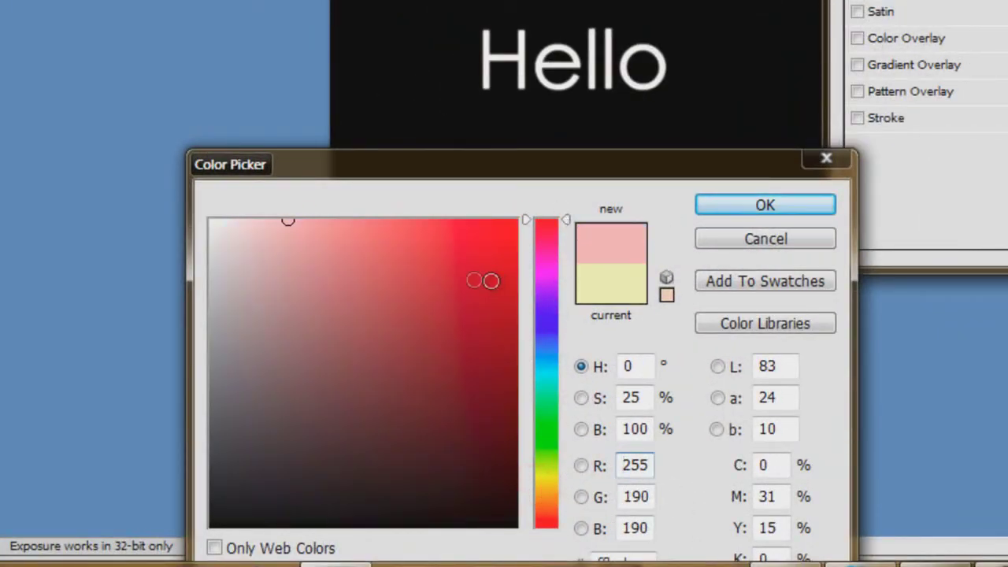
{"action": "left_click_drag", "start_coordinate": [484, 279], "coordinate": [570, 259]}
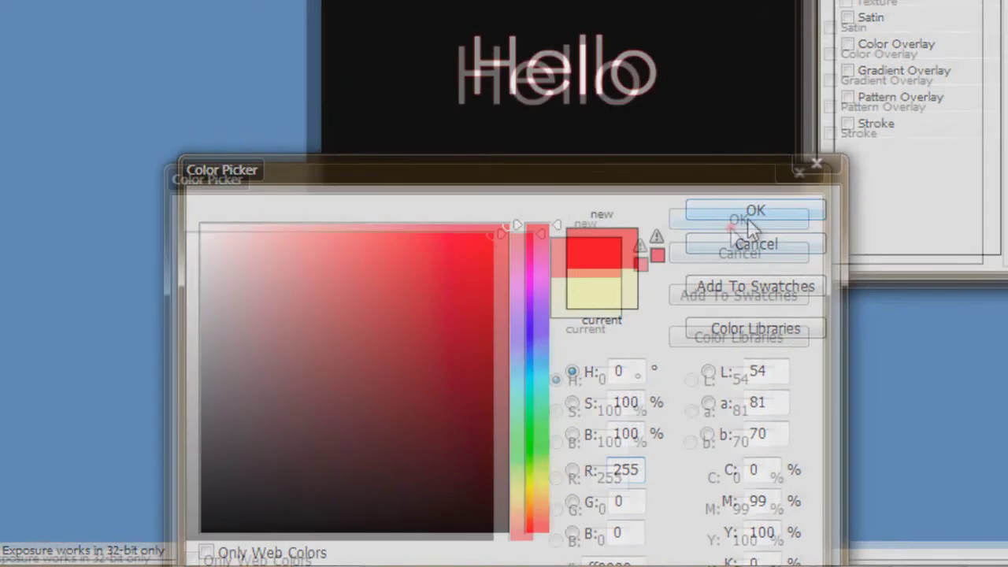
{"action": "left_click", "coordinate": [763, 206]}
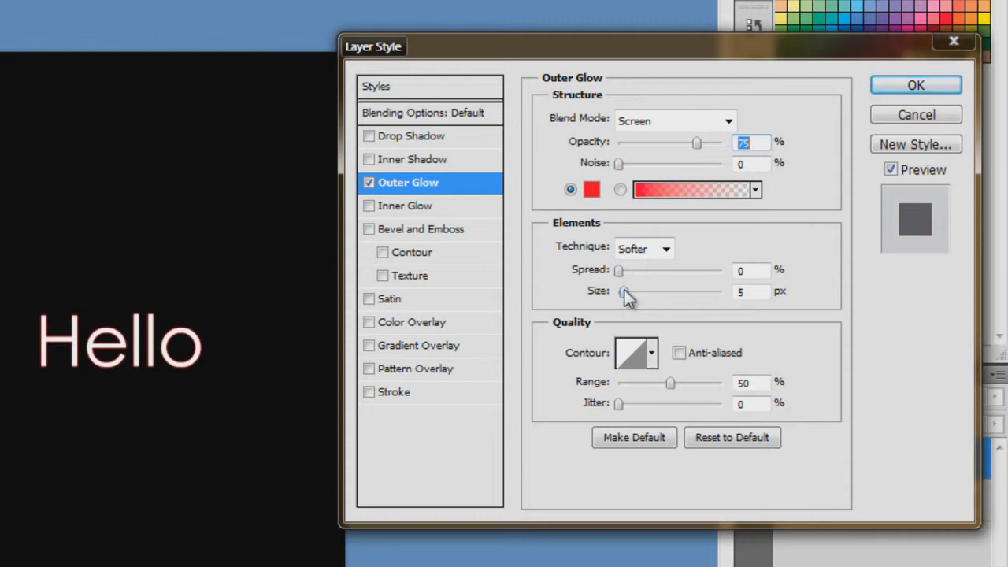
Raise the outer glow size to 24 px and its spread to 7%
{"action": "mouse_move", "coordinate": [623, 292]}
{"action": "left_mouse_down"}
{"action": "mouse_move", "coordinate": [663, 292]}
{"action": "mouse_move", "coordinate": [636, 293]}
{"action": "left_mouse_up"}
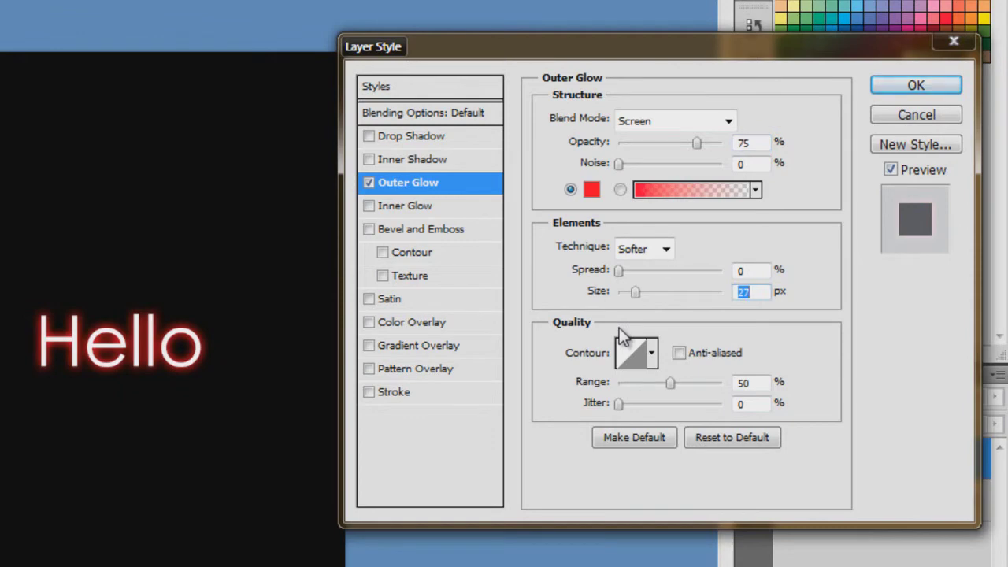
{"action": "mouse_move", "coordinate": [635, 294]}
{"action": "left_mouse_down"}
{"action": "mouse_move", "coordinate": [658, 295]}
{"action": "mouse_move", "coordinate": [629, 287]}
{"action": "mouse_move", "coordinate": [638, 287]}
{"action": "left_mouse_up"}
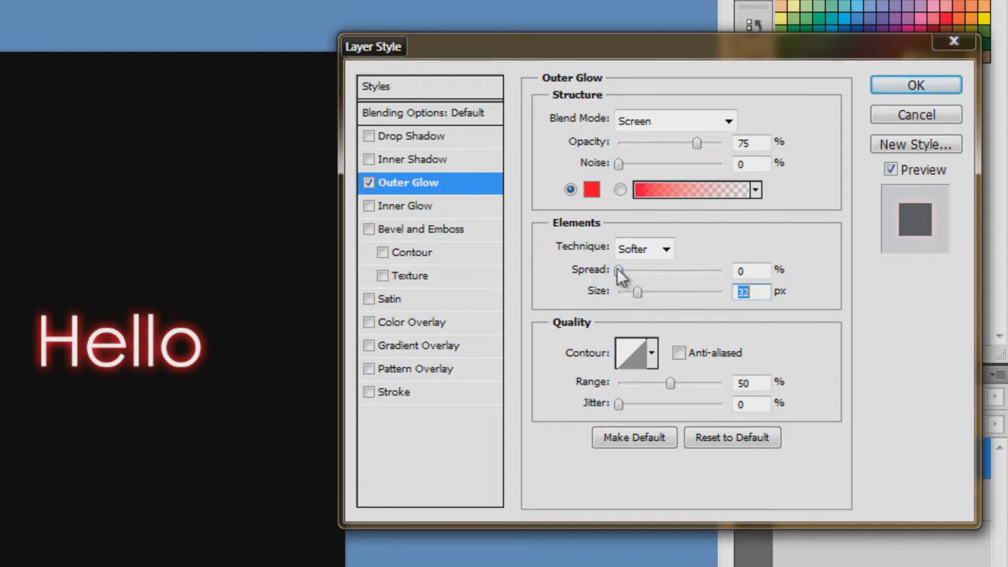
{"action": "mouse_move", "coordinate": [621, 270]}
{"action": "left_mouse_down"}
{"action": "mouse_move", "coordinate": [660, 264]}
{"action": "mouse_move", "coordinate": [622, 264]}
{"action": "mouse_move", "coordinate": [648, 262]}
{"action": "mouse_move", "coordinate": [625, 263]}
{"action": "mouse_move", "coordinate": [635, 292]}
{"action": "left_mouse_up"}
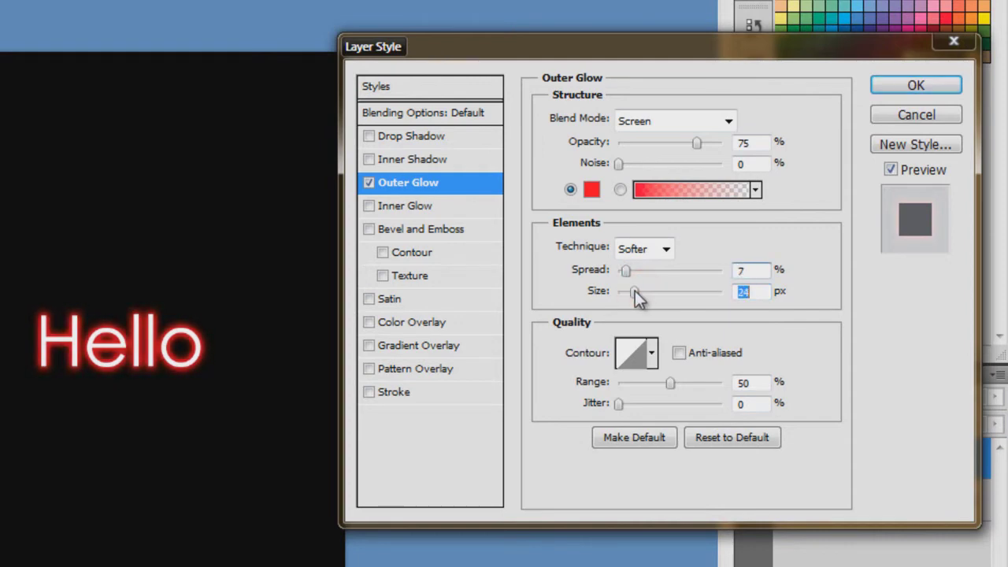